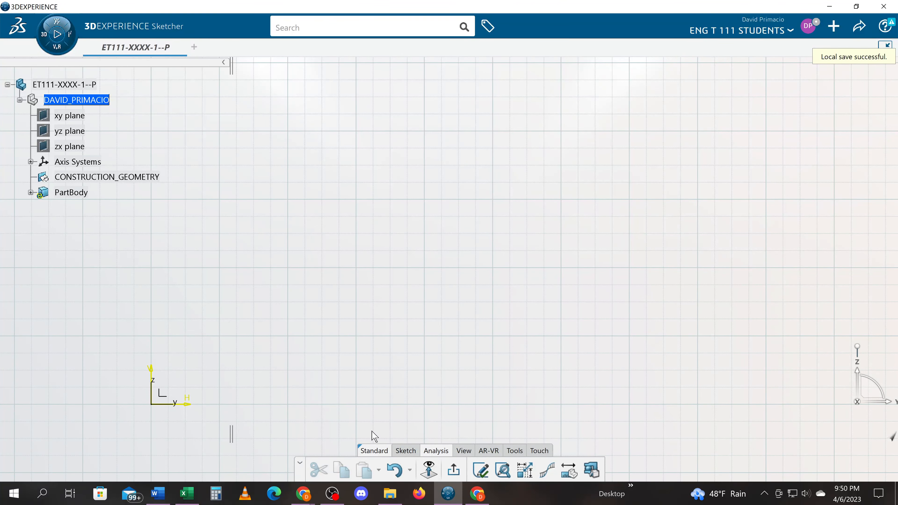
Step: Sketch a rectangle from the sketch origin, extending up along V and right along H
{"action": "left_click", "coordinate": [406, 452]}
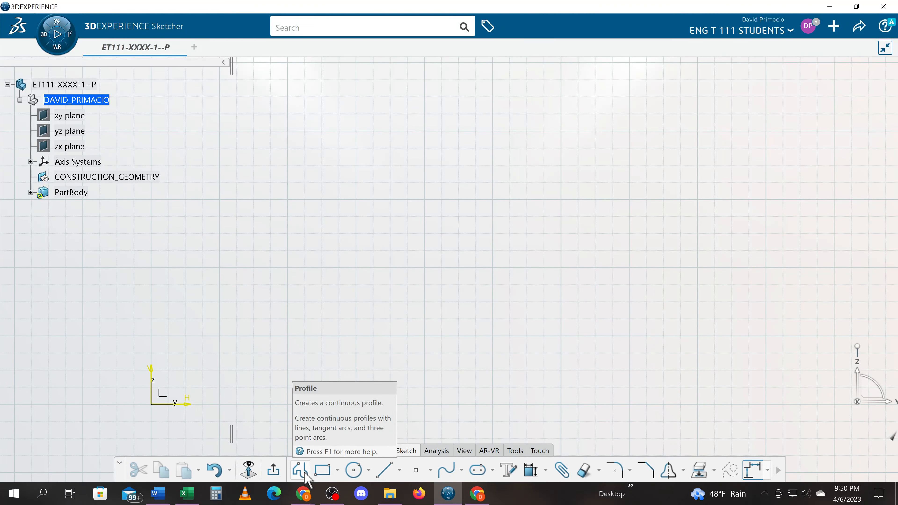
{"action": "left_click", "coordinate": [322, 472]}
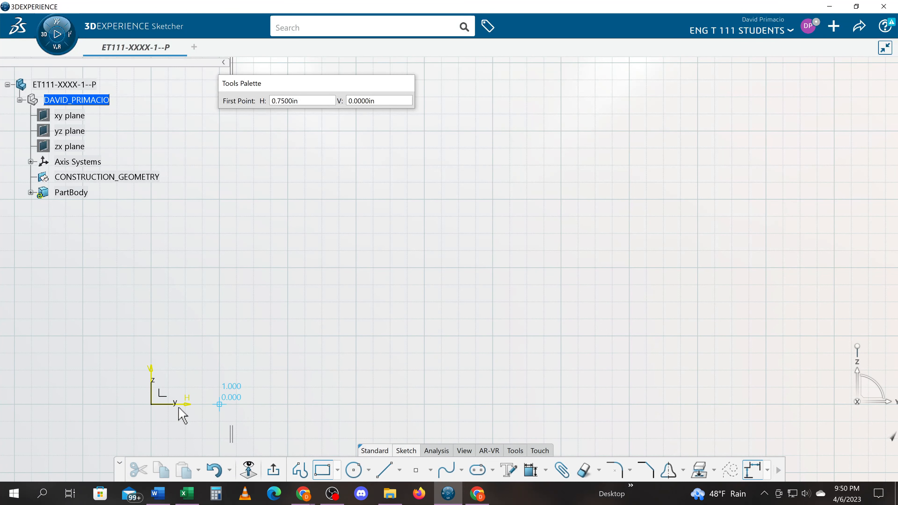
{"action": "left_click", "coordinate": [151, 404]}
{"action": "left_click", "coordinate": [373, 268]}
{"action": "middle_click_drag", "start_coordinate": [373, 268], "coordinate": [462, 243]}
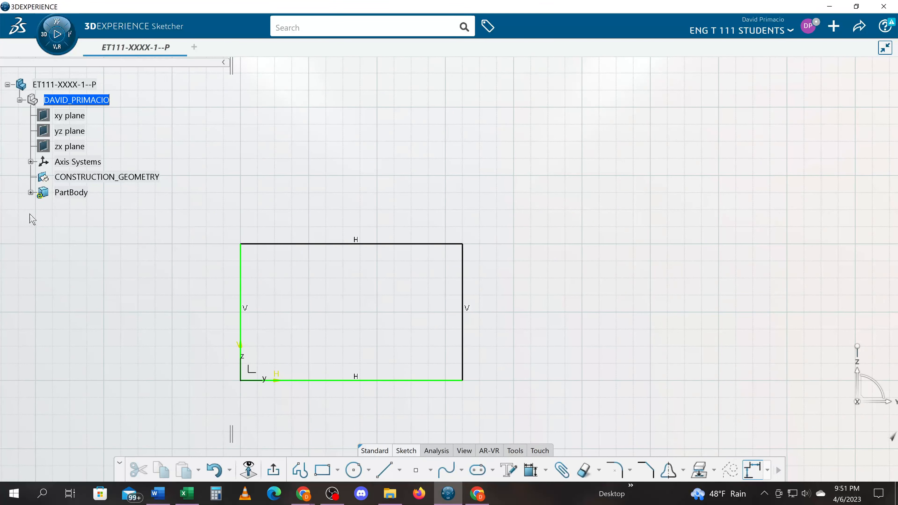
Step: Expand PartBody, Sketch.1 and Geometry in the tree to examine the rectangle's lines and points
{"action": "left_click", "coordinate": [31, 192]}
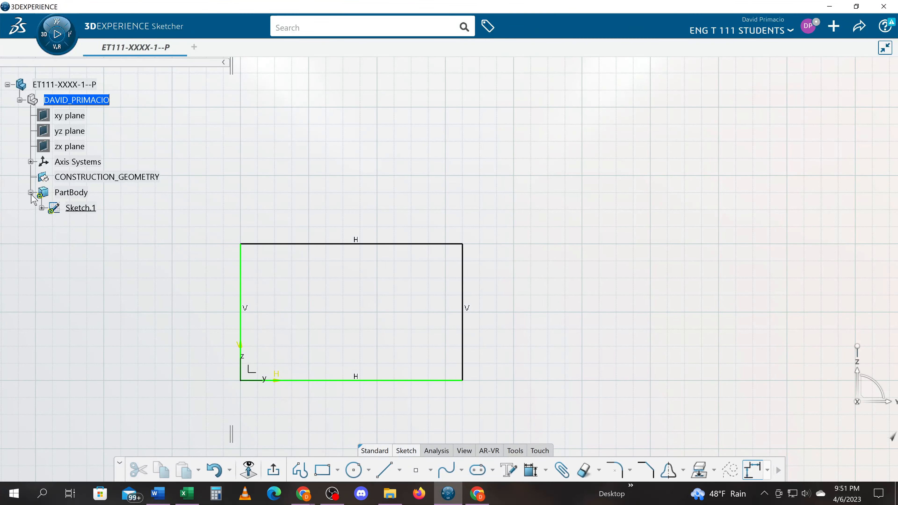
{"action": "left_click", "coordinate": [42, 208]}
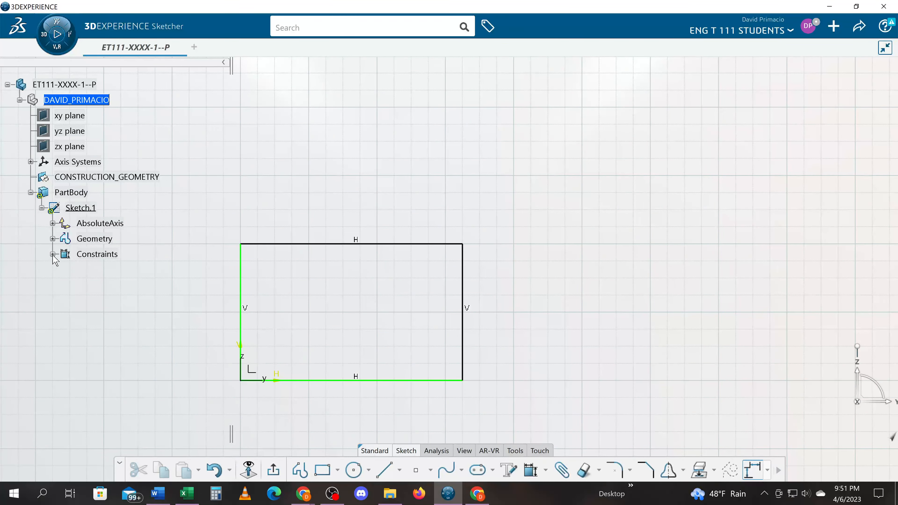
{"action": "left_click", "coordinate": [52, 239]}
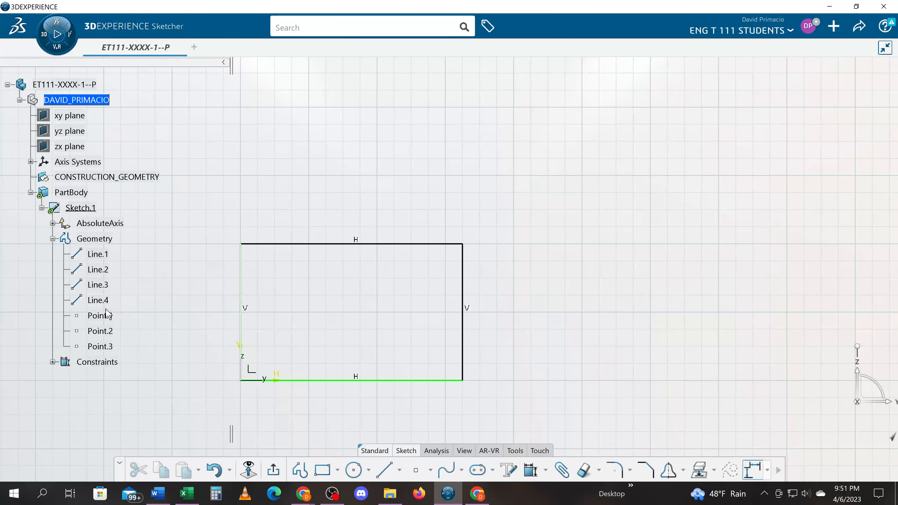
Step: Resize the rectangle freehand by moving its upper edge, its right edge and its upper-right corner
{"action": "left_click_drag", "start_coordinate": [407, 244], "coordinate": [407, 194]}
{"action": "left_click_drag", "start_coordinate": [463, 283], "coordinate": [497, 283]}
{"action": "middle_click_drag", "start_coordinate": [354, 318], "coordinate": [416, 312]}
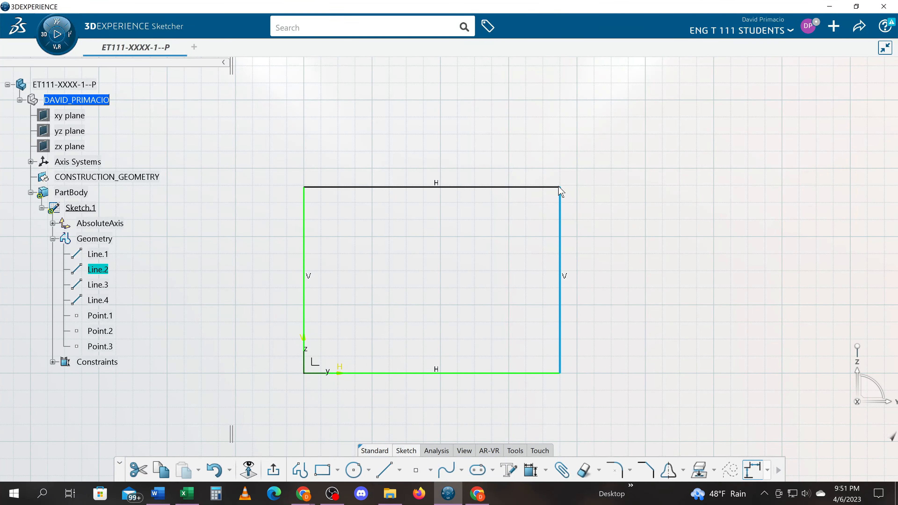
{"action": "mouse_move", "coordinate": [561, 191]}
{"action": "left_mouse_down"}
{"action": "mouse_move", "coordinate": [303, 267]}
{"action": "mouse_move", "coordinate": [311, 266]}
{"action": "left_mouse_up"}
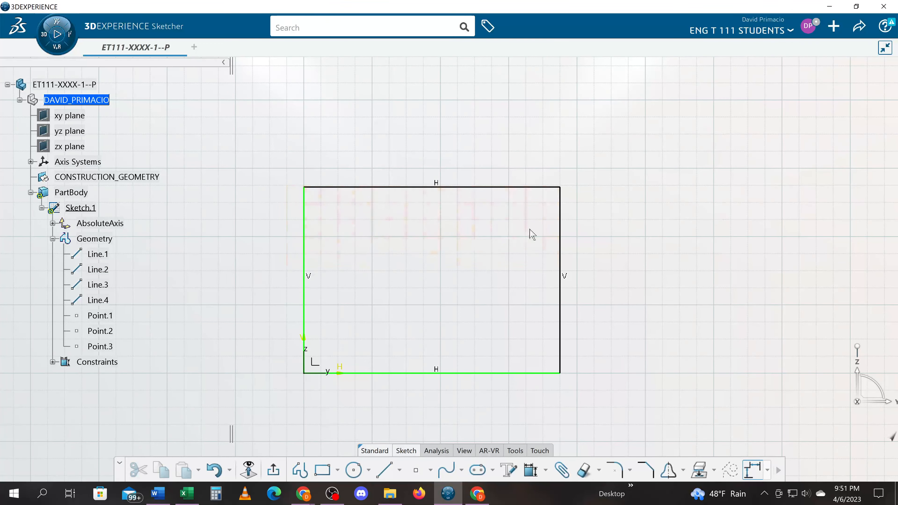
{"action": "left_click_drag", "start_coordinate": [561, 188], "coordinate": [468, 228]}
Step: Delete the whole rectangle from the sketch
{"action": "left_click_drag", "start_coordinate": [261, 194], "coordinate": [565, 391]}
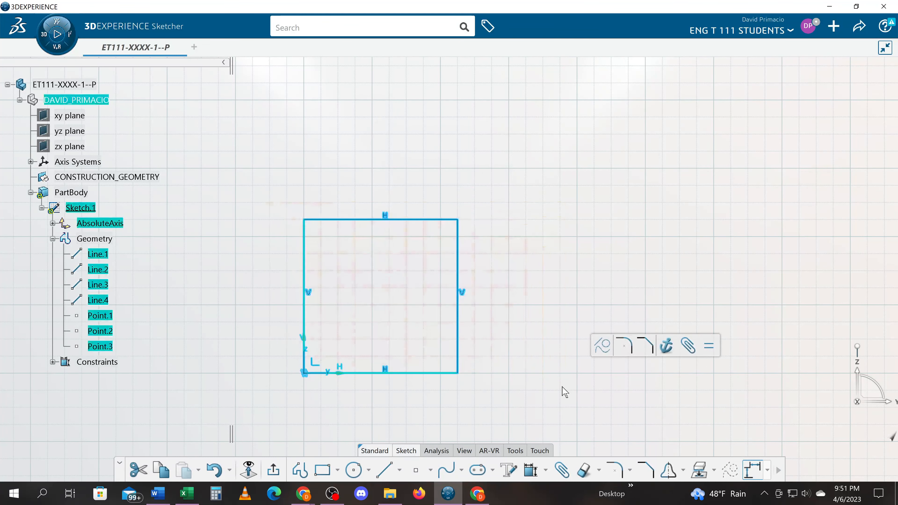
{"action": "key", "text": "Delete"}
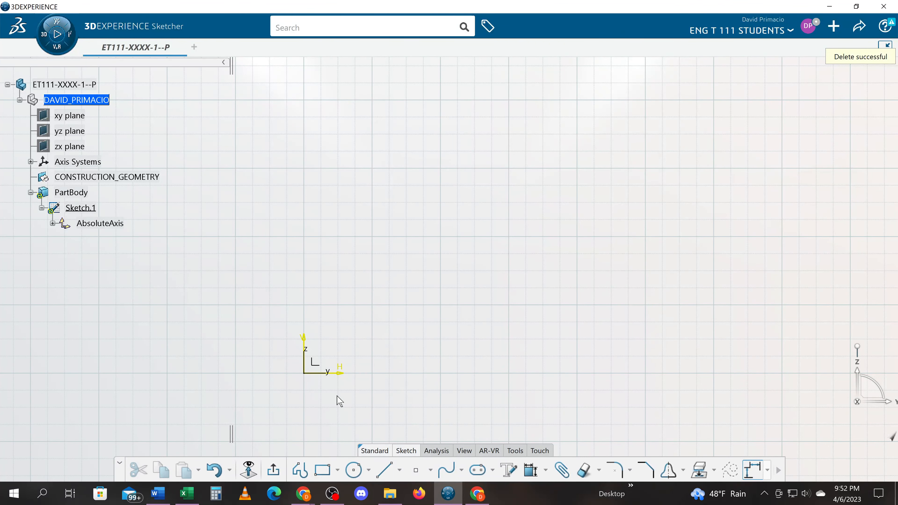
Step: Sketch a closed L-shaped profile with the Profile tool, starting at H 1 in, V 1 in, with a bottom edge about 4 in long
{"action": "mouse_move", "coordinate": [343, 389]}
{"action": "middle_mouse_down"}
{"action": "mouse_move", "coordinate": [308, 381]}
{"action": "mouse_move", "coordinate": [313, 386]}
{"action": "middle_mouse_up"}
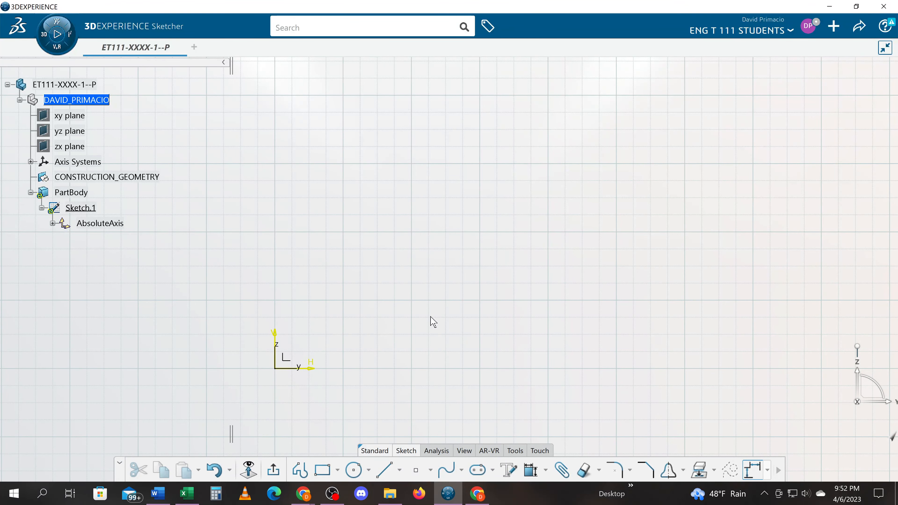
{"action": "mouse_move", "coordinate": [429, 321]}
{"action": "middle_mouse_down"}
{"action": "mouse_move", "coordinate": [439, 315]}
{"action": "mouse_move", "coordinate": [439, 341]}
{"action": "middle_mouse_up"}
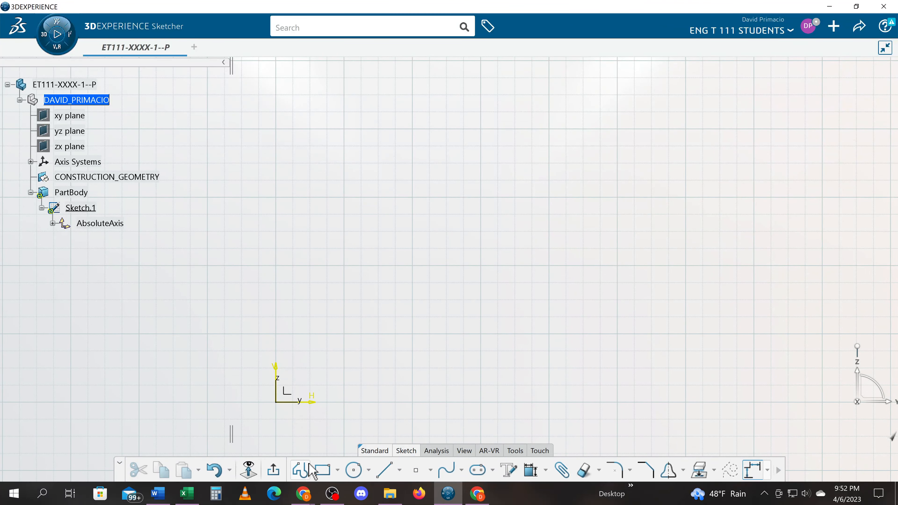
{"action": "left_click", "coordinate": [301, 471]}
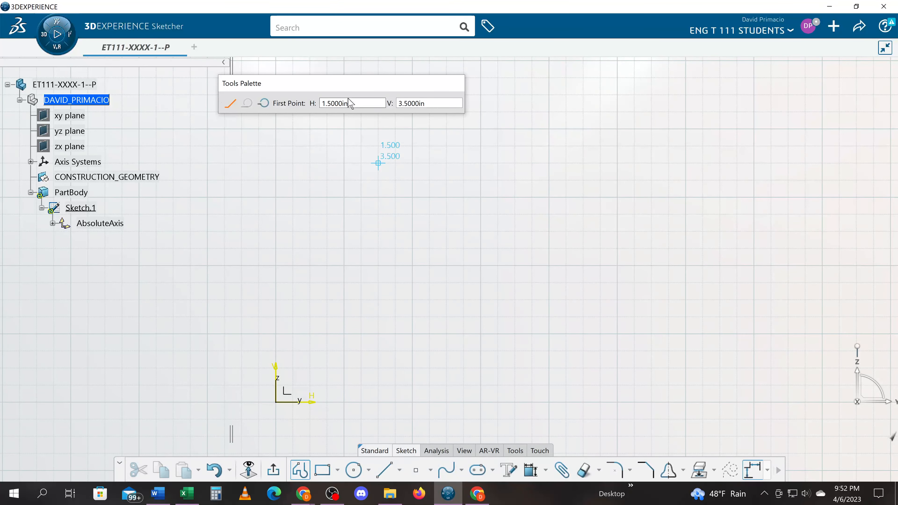
{"action": "left_click_drag", "start_coordinate": [389, 151], "coordinate": [411, 115]}
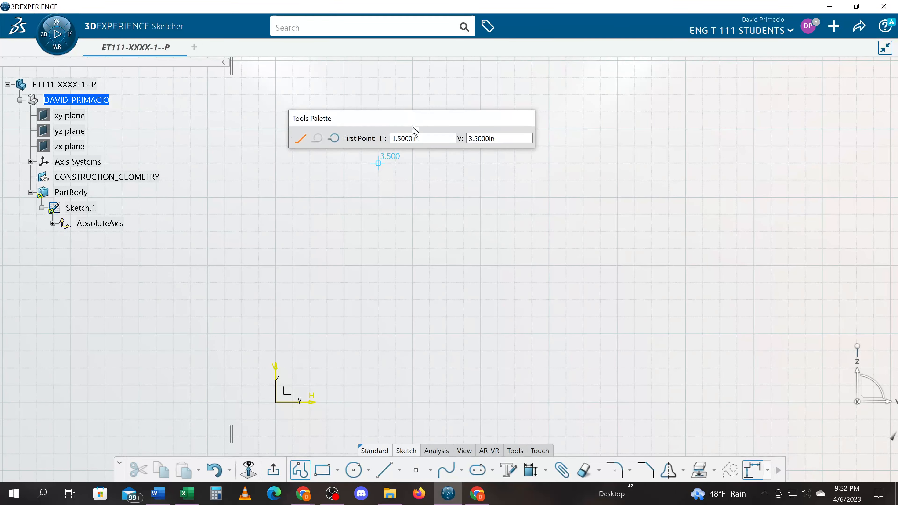
{"action": "left_click", "coordinate": [344, 334]}
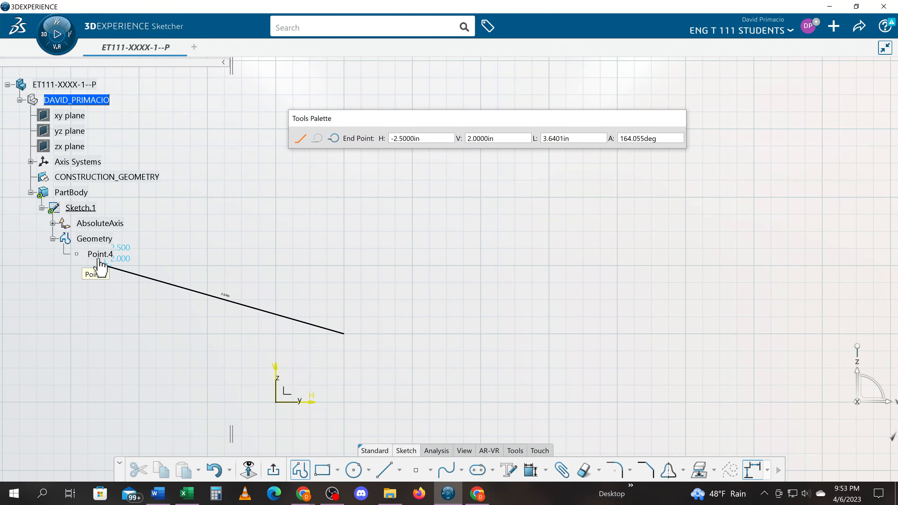
{"action": "left_click", "coordinate": [344, 195]}
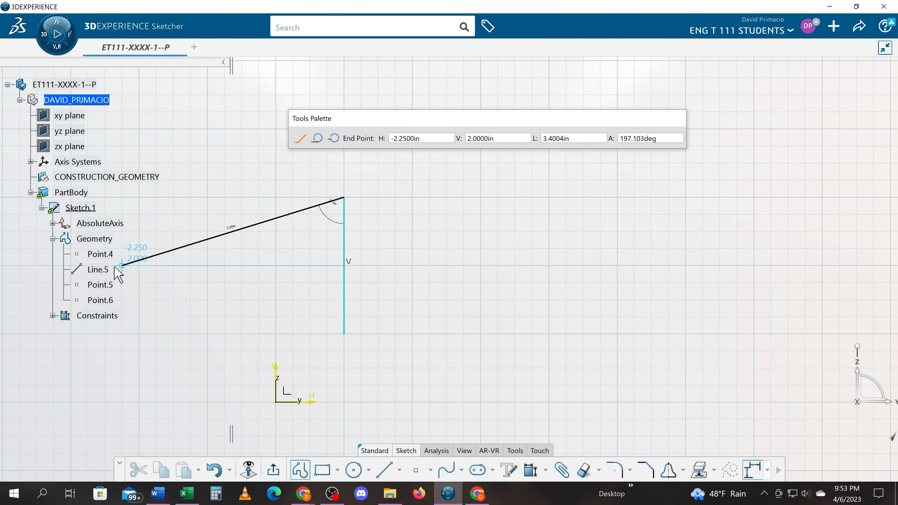
{"action": "left_click", "coordinate": [481, 198]}
{"action": "left_click", "coordinate": [481, 265]}
{"action": "left_click", "coordinate": [617, 266]}
{"action": "left_click", "coordinate": [617, 334]}
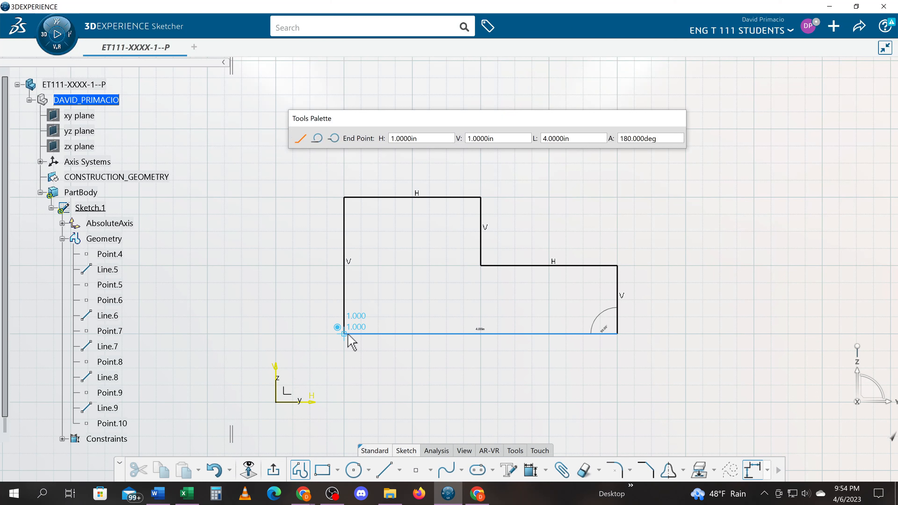
{"action": "left_click", "coordinate": [348, 335]}
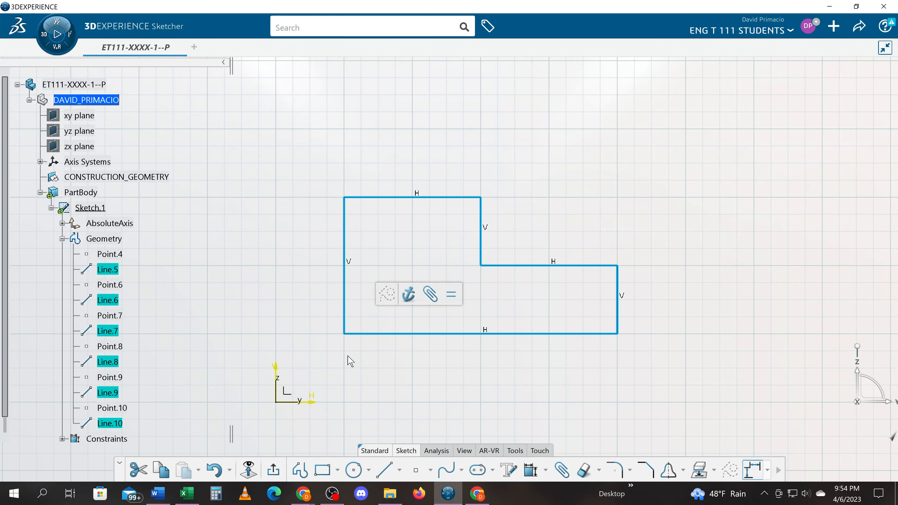
Step: Deselect the profile and show the sketch's constraints in the tree with its geometry list collapsed
{"action": "left_click", "coordinate": [550, 358]}
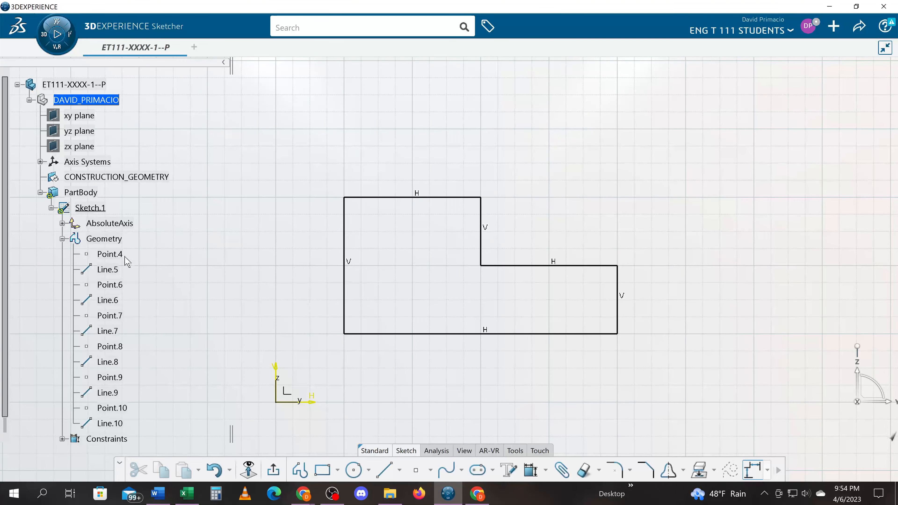
{"action": "left_click", "coordinate": [63, 239]}
{"action": "left_click", "coordinate": [53, 254]}
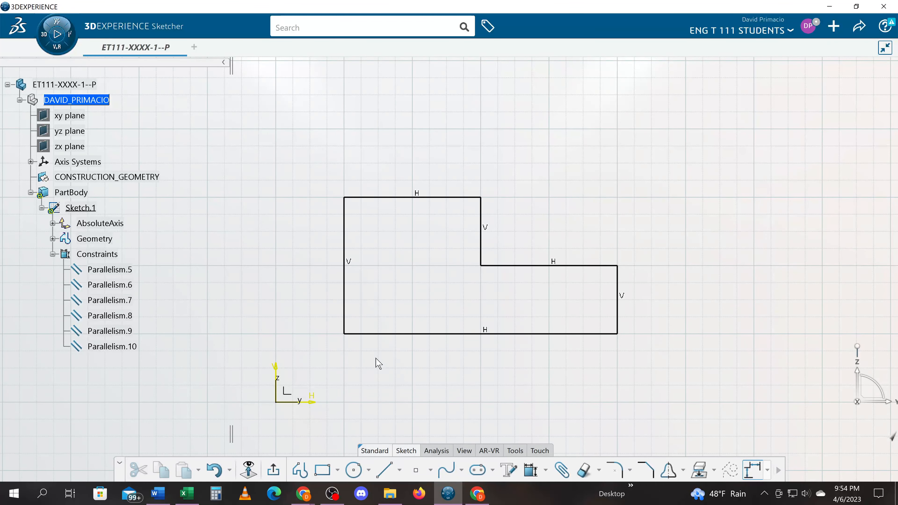
Step: Dimension the length of the profile's left vertical edge, placing the dimension outside the shape
{"action": "left_click", "coordinate": [546, 471]}
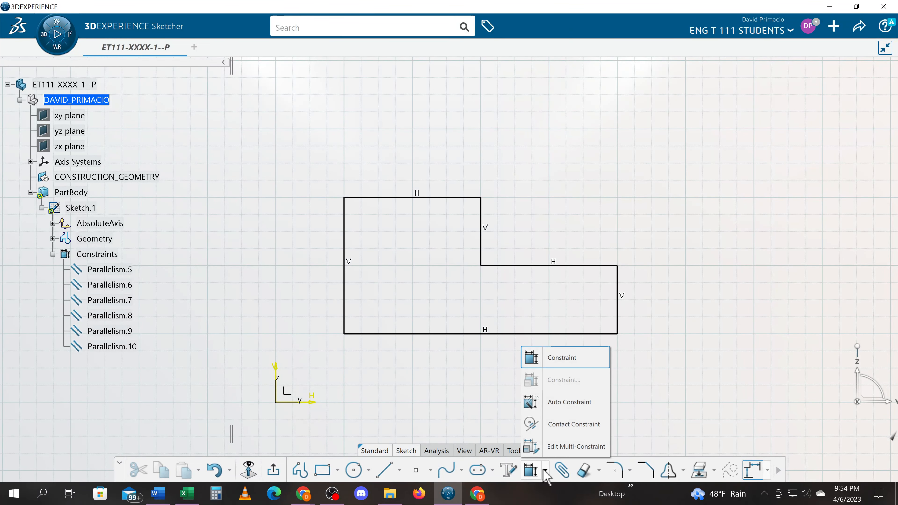
{"action": "left_click", "coordinate": [563, 358]}
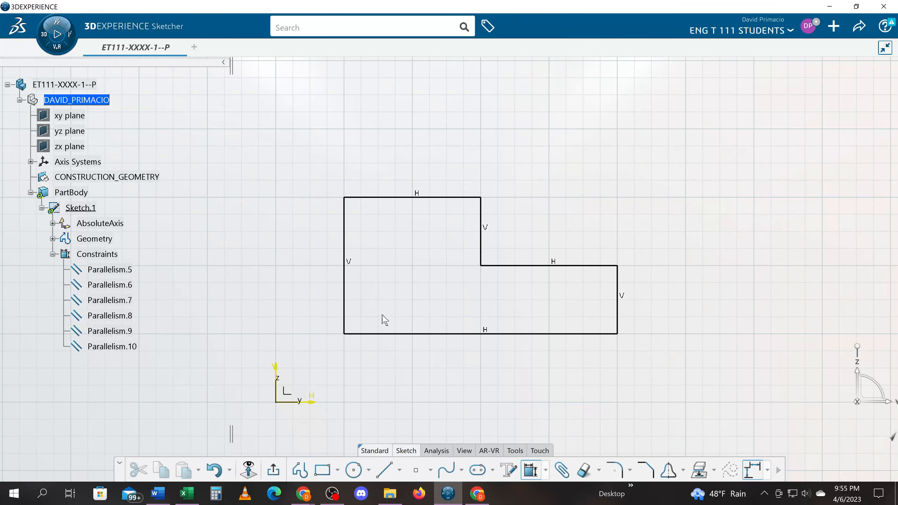
{"action": "left_click", "coordinate": [345, 303]}
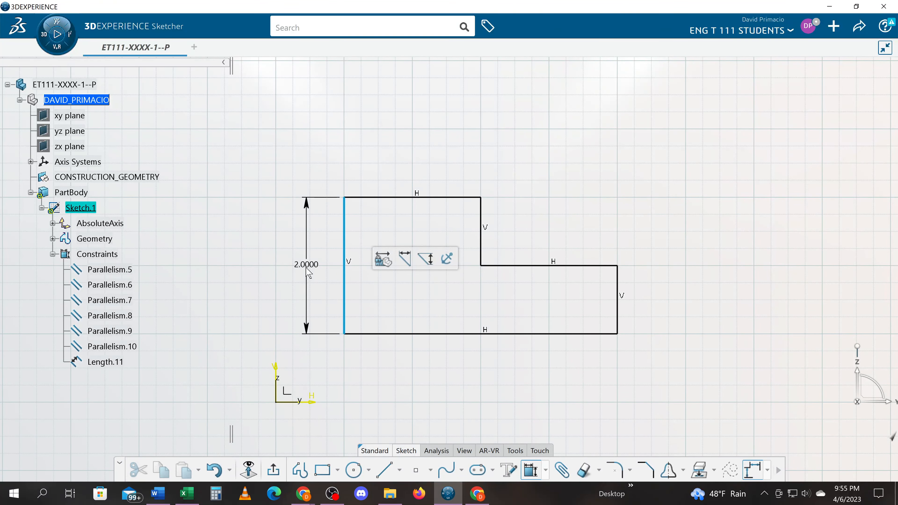
{"action": "left_click", "coordinate": [309, 272]}
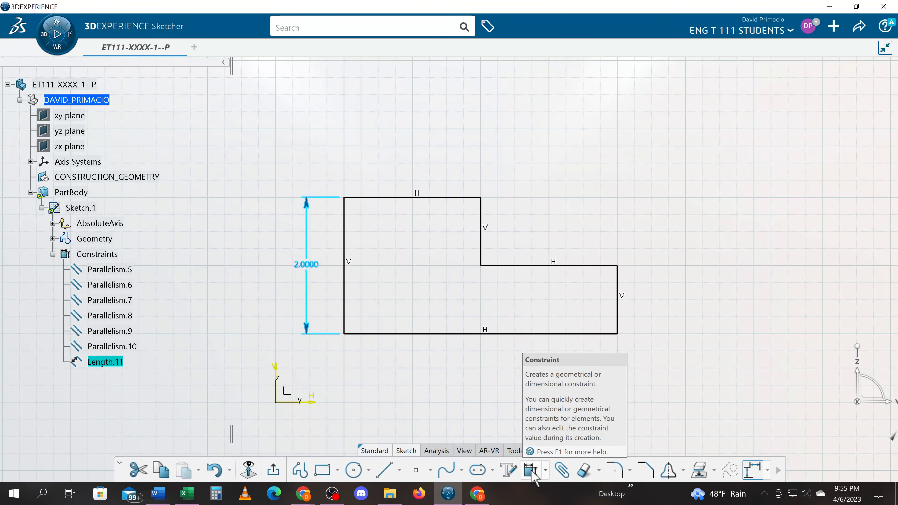
Step: Dimension the length of the profile's bottom edge below the shape, accepting the proposed value
{"action": "left_click", "coordinate": [532, 470]}
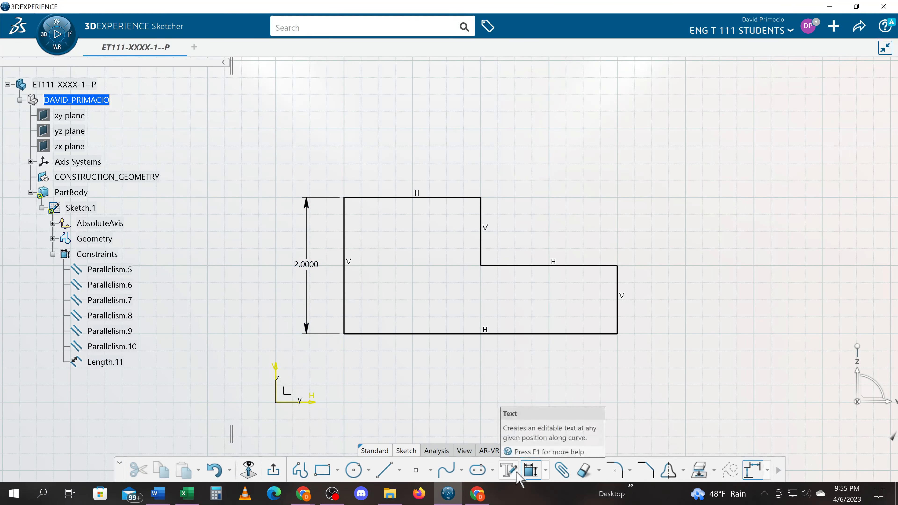
{"action": "left_click", "coordinate": [433, 335]}
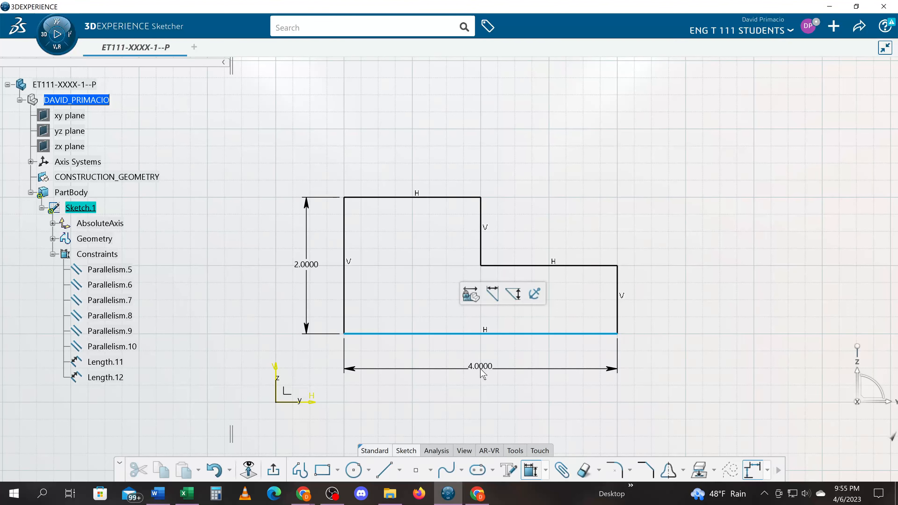
{"action": "left_click", "coordinate": [480, 370]}
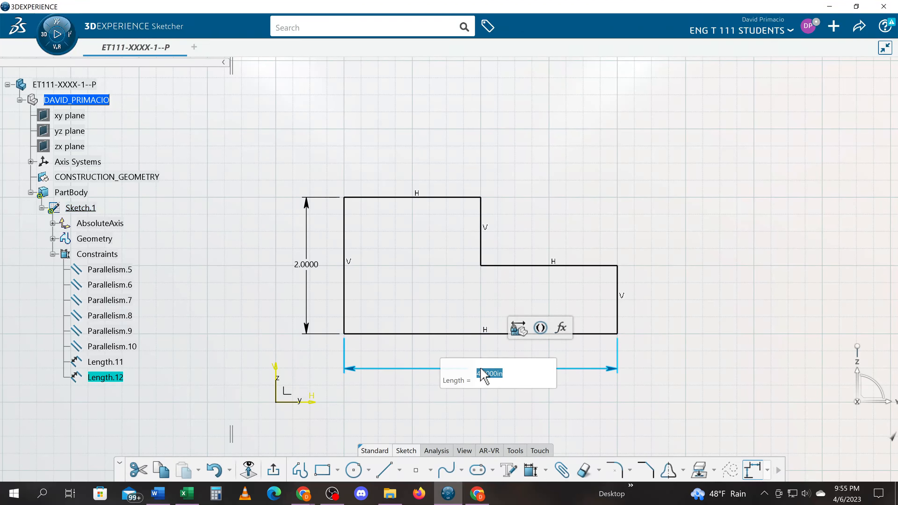
{"action": "key", "text": "Return"}
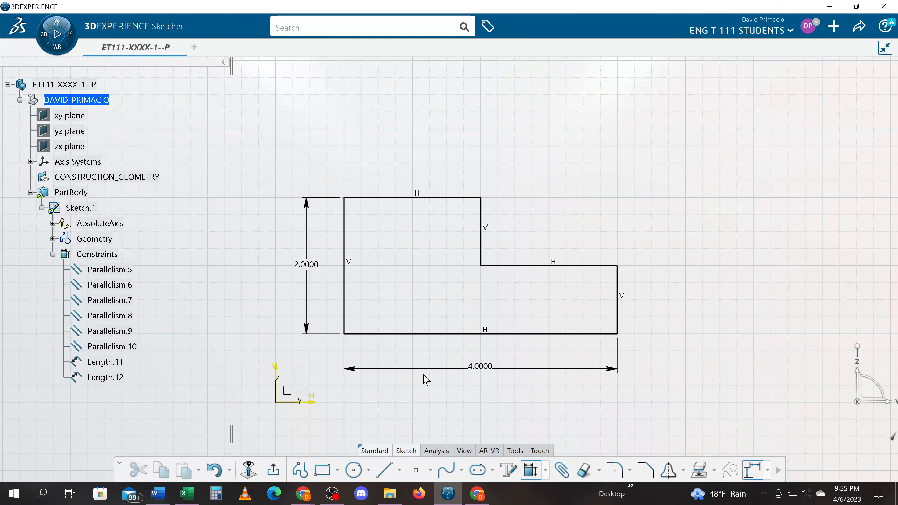
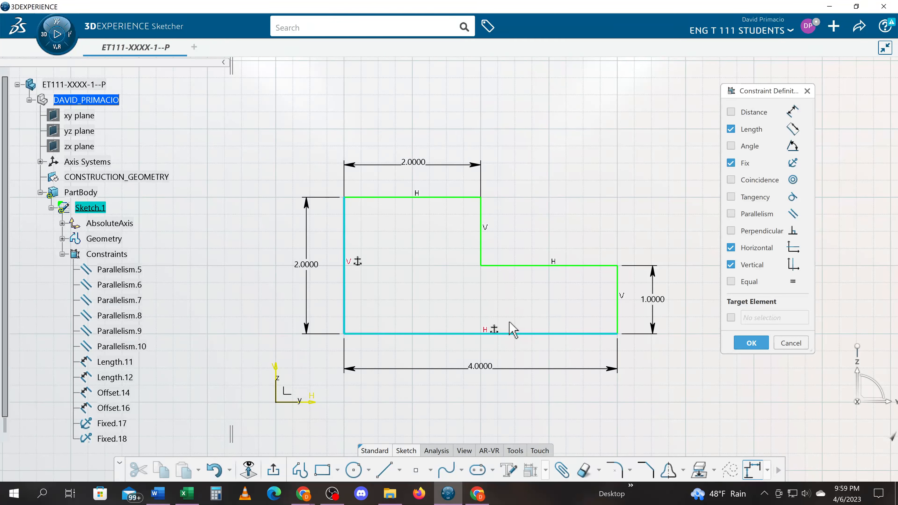
Step: Remove the Vertical and Horizontal constraints from the fixed left and bottom edges, keeping Length and Fix
{"action": "left_click", "coordinate": [731, 265]}
{"action": "left_click", "coordinate": [731, 248]}
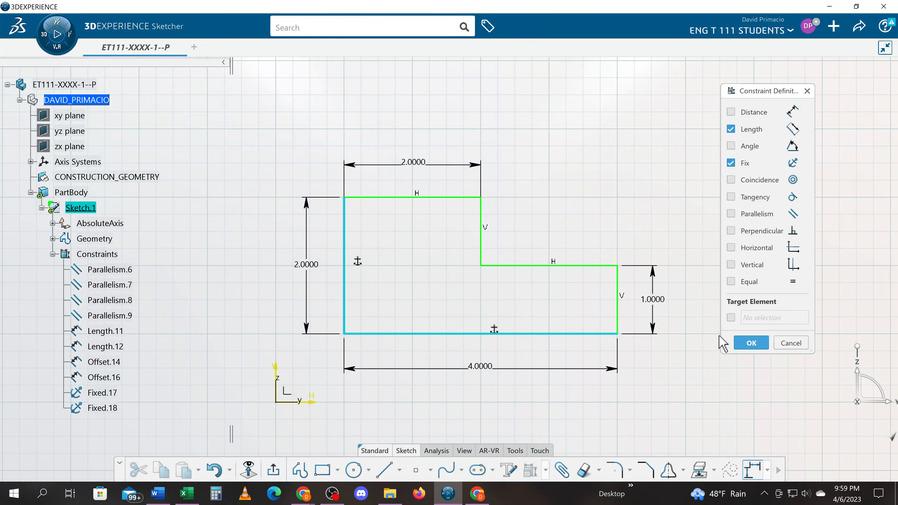
{"action": "left_click", "coordinate": [743, 342]}
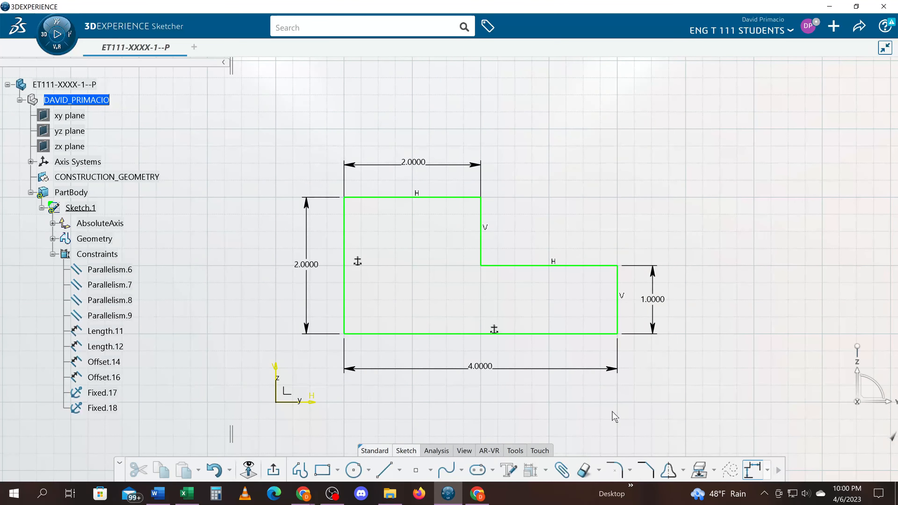
Step: Undo the recent constraint edits and dimensions on the L-shaped profile
{"action": "key", "text": "ctrl+z"}
{"action": "key", "text": "ctrl+z"}
{"action": "key", "text": "ctrl+z"}
{"action": "key", "text": "ctrl+z"}
{"action": "key", "text": "ctrl+z"}
Step: Run Sketch Analysis and examine whether the L-shaped profile is closed
{"action": "left_click", "coordinate": [436, 451]}
{"action": "left_click", "coordinate": [503, 470]}
{"action": "left_click", "coordinate": [560, 217]}
{"action": "mouse_move", "coordinate": [448, 365]}
{"action": "middle_mouse_down"}
{"action": "mouse_move", "coordinate": [371, 329]}
{"action": "mouse_move", "coordinate": [300, 343]}
{"action": "mouse_move", "coordinate": [361, 363]}
{"action": "mouse_move", "coordinate": [360, 353]}
{"action": "middle_mouse_up"}
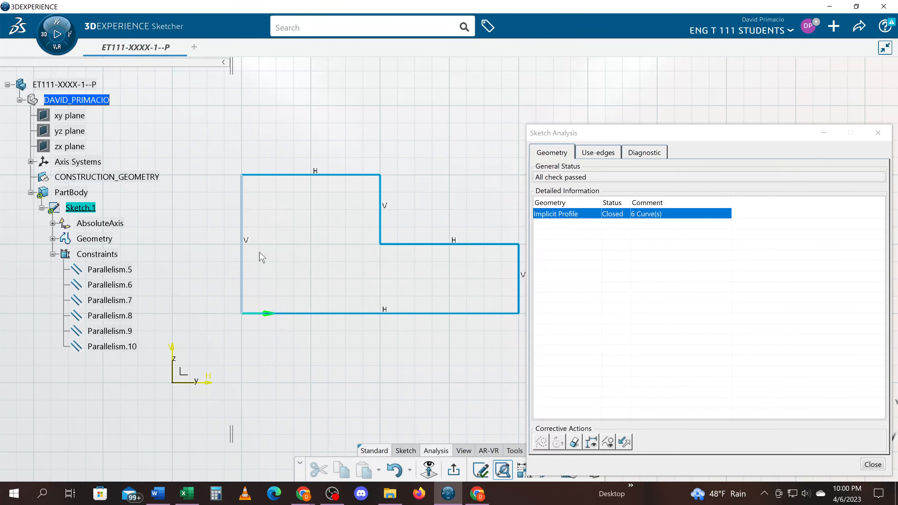
{"action": "middle_click_drag", "start_coordinate": [459, 341], "coordinate": [446, 349]}
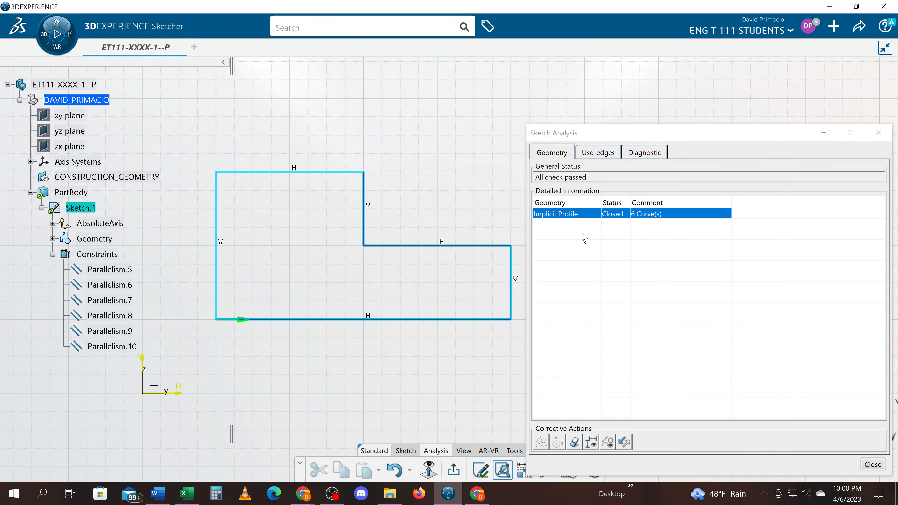
{"action": "left_click", "coordinate": [878, 132]}
Step: Add a length constraint to the profile's bottom horizontal edge and place it below the shape
{"action": "mouse_move", "coordinate": [447, 323]}
{"action": "middle_mouse_down"}
{"action": "mouse_move", "coordinate": [591, 291]}
{"action": "mouse_move", "coordinate": [596, 311]}
{"action": "middle_mouse_up"}
{"action": "left_click", "coordinate": [406, 450]}
{"action": "left_click", "coordinate": [530, 470]}
{"action": "left_click", "coordinate": [546, 307]}
{"action": "left_click", "coordinate": [547, 348]}
Step: Add a length constraint to the profile's left vertical edge and place it outside the shape, left of the edge
{"action": "left_click", "coordinate": [379, 241]}
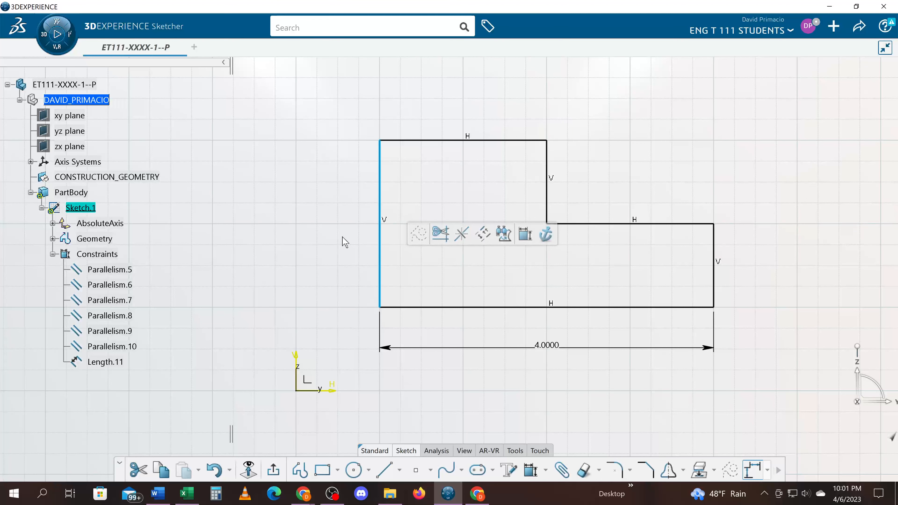
{"action": "left_click", "coordinate": [543, 396]}
{"action": "left_click", "coordinate": [532, 471]}
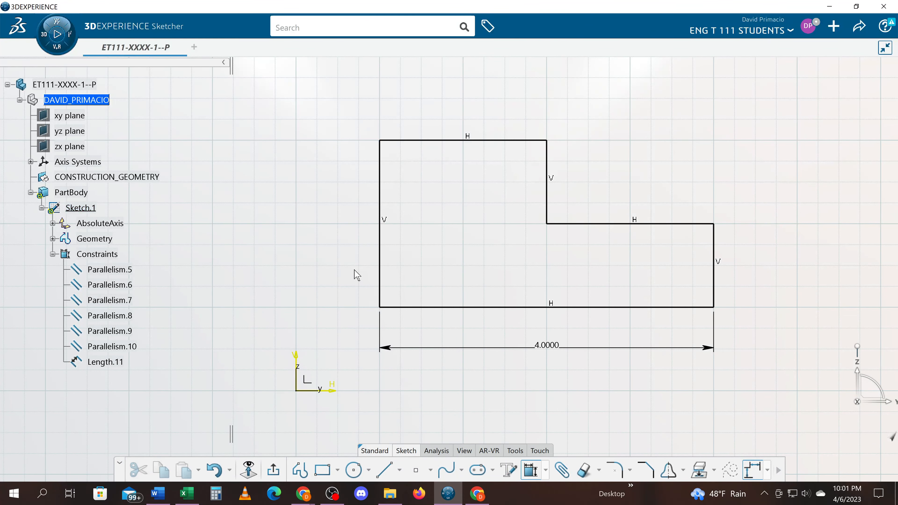
{"action": "left_click", "coordinate": [380, 253]}
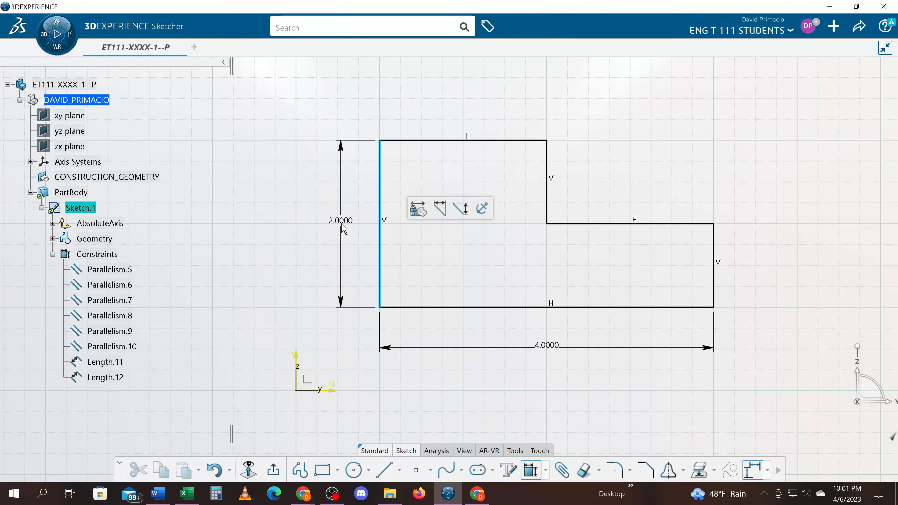
{"action": "left_click", "coordinate": [359, 226]}
{"action": "left_click", "coordinate": [332, 230]}
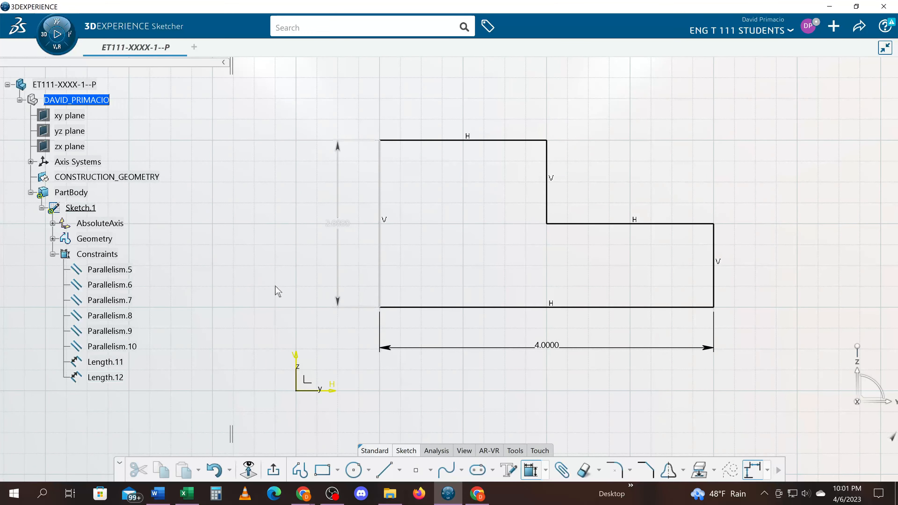
{"action": "left_click", "coordinate": [381, 181]}
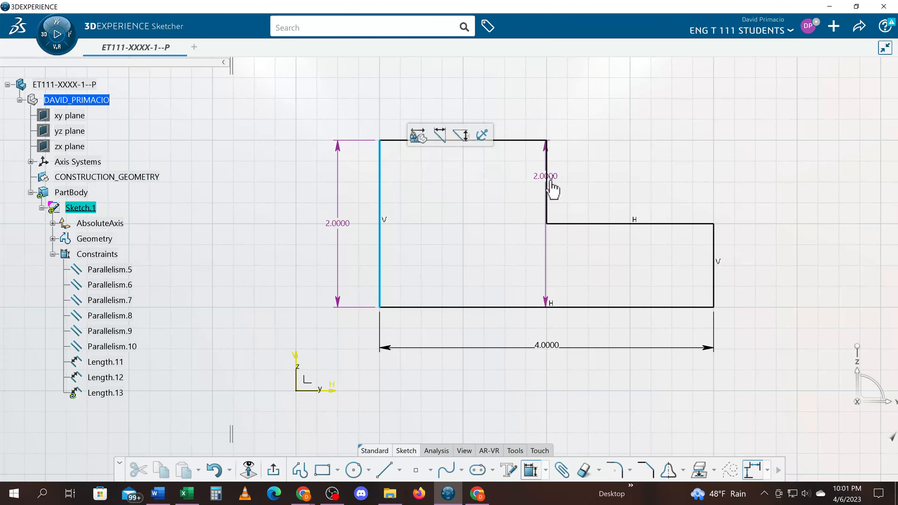
{"action": "left_click", "coordinate": [551, 187]}
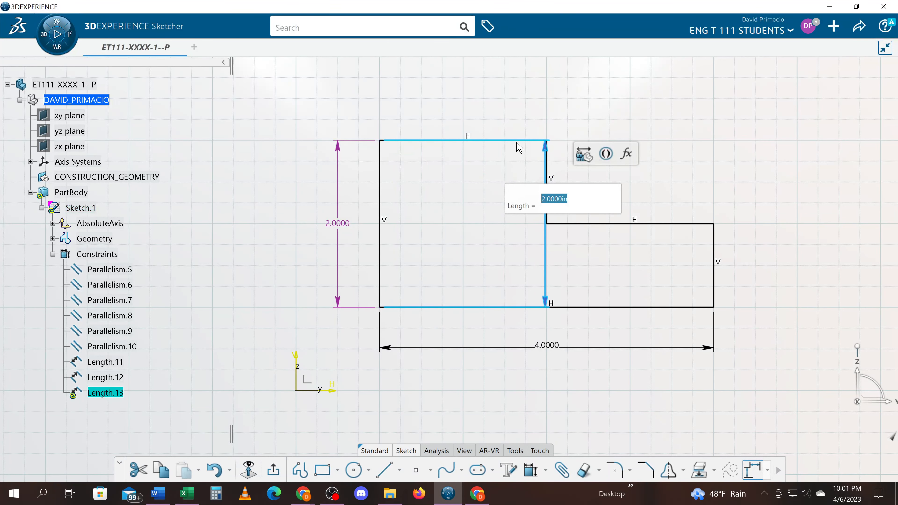
{"action": "middle_click_drag", "start_coordinate": [477, 174], "coordinate": [456, 193]}
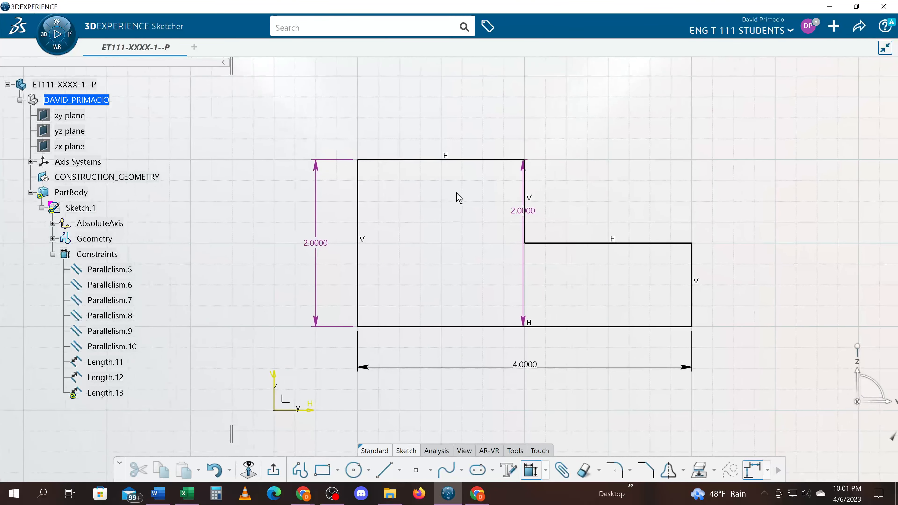
{"action": "key", "text": "ctrl+z"}
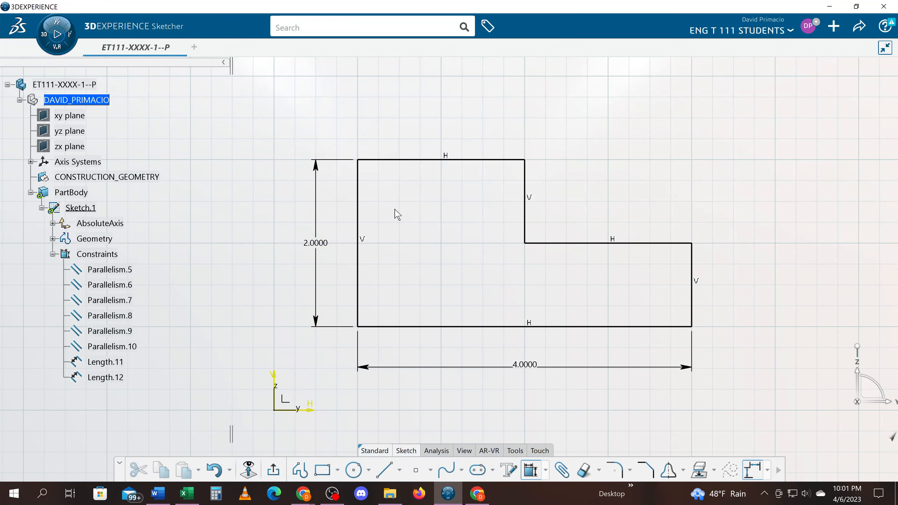
Step: Dimension the distance between the left edge and the upper-right vertical edge, placing it above the profile
{"action": "left_click", "coordinate": [358, 211]}
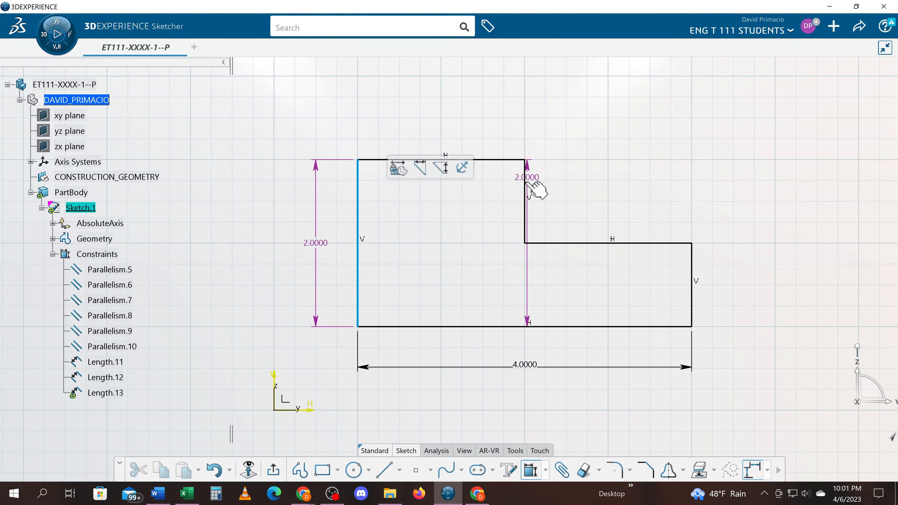
{"action": "left_click", "coordinate": [527, 188]}
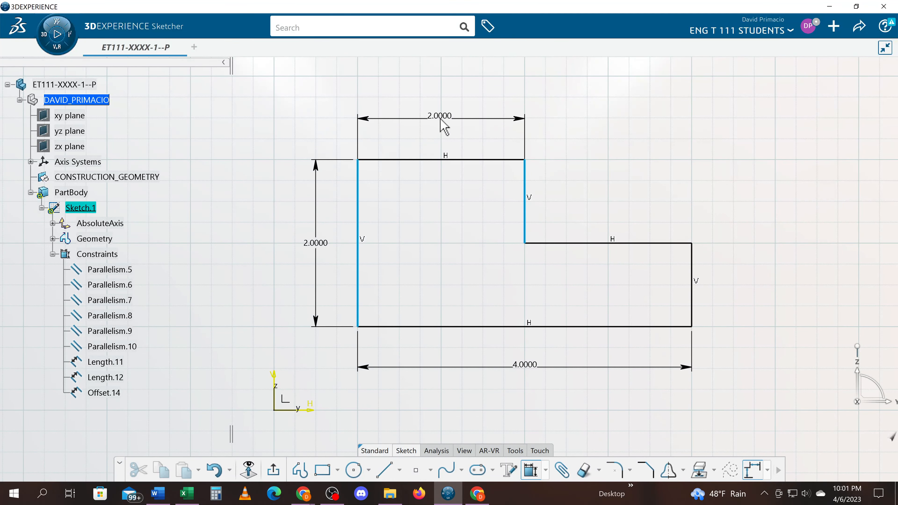
{"action": "left_click", "coordinate": [441, 120]}
{"action": "key", "text": "Return"}
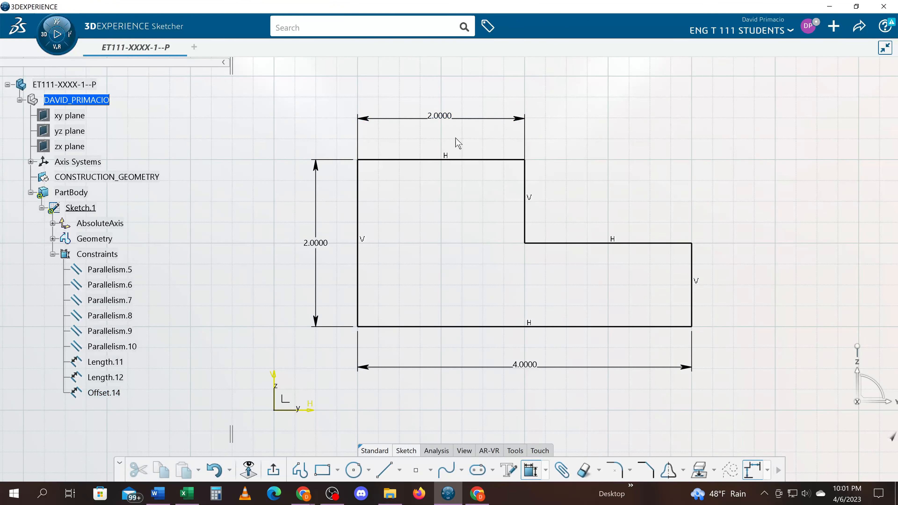
Step: Dimension the distance between the bottom edge and the lower step's horizontal edge, placing it right of the profile
{"action": "left_click", "coordinate": [640, 327]}
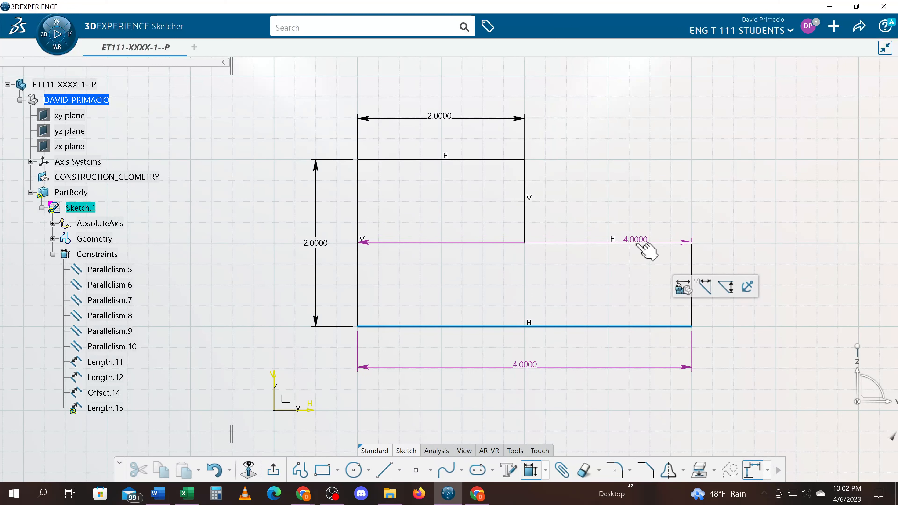
{"action": "left_click", "coordinate": [643, 244]}
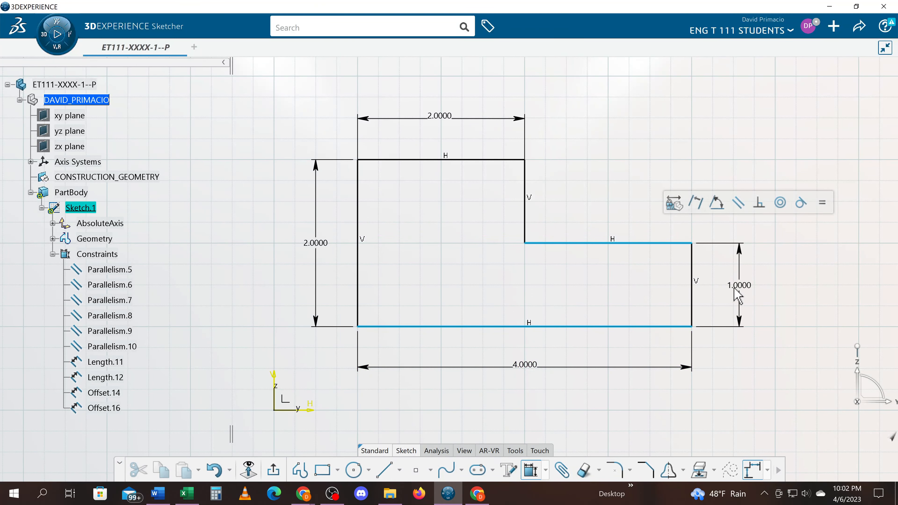
{"action": "left_click", "coordinate": [736, 287]}
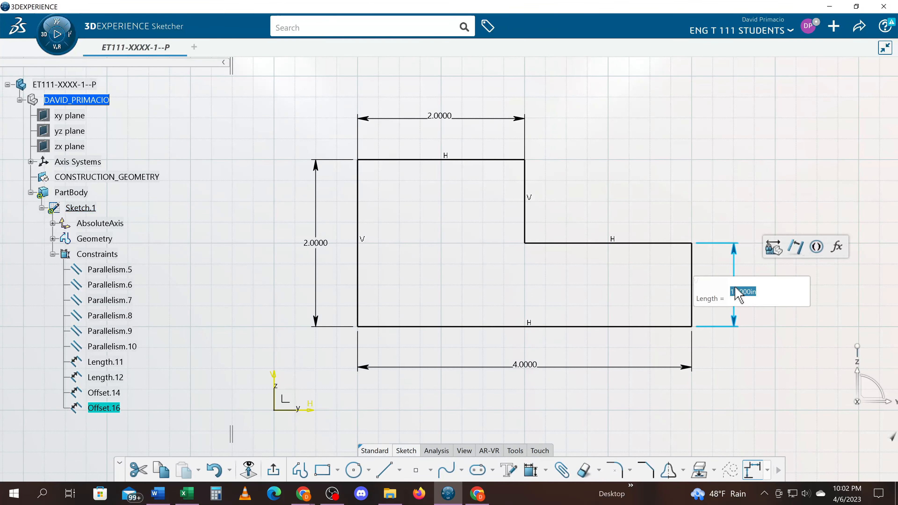
{"action": "key", "text": "Return"}
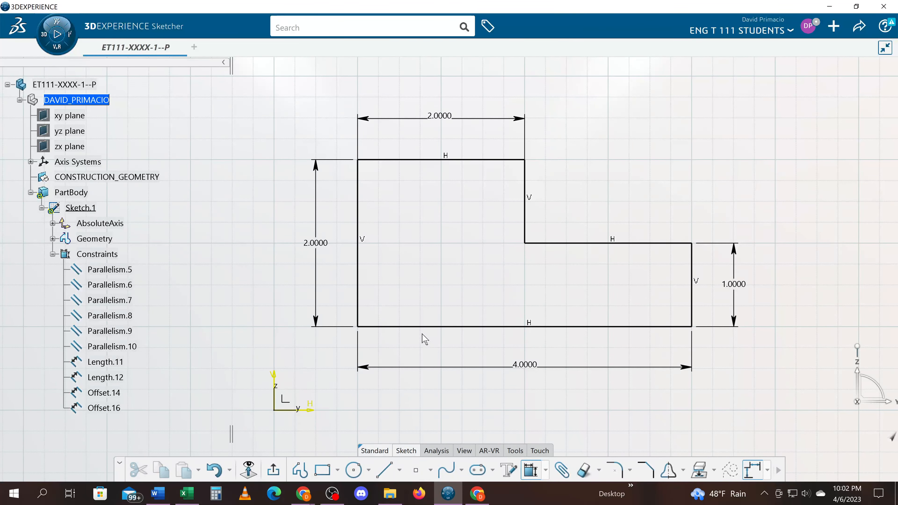
{"action": "left_click", "coordinate": [419, 327]}
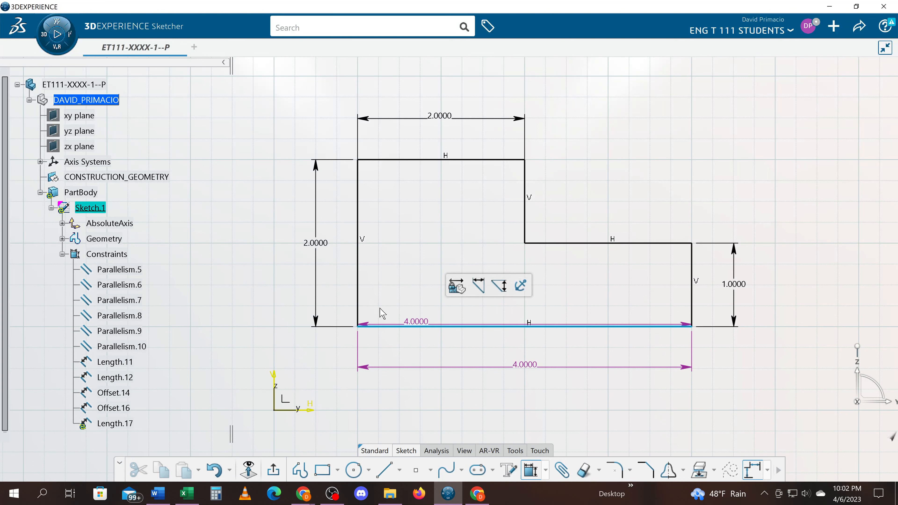
{"action": "key", "text": "Escape"}
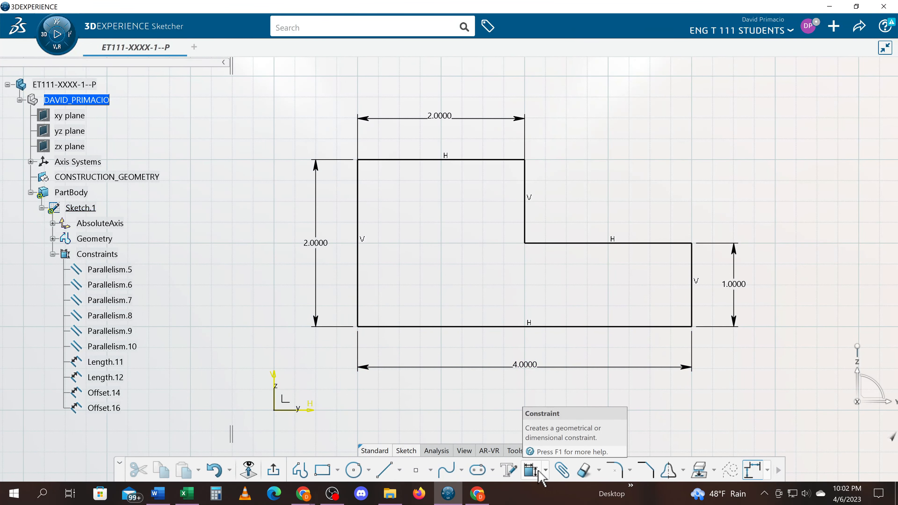
Step: Apply Fix to the bottom and left edges and remove their Horizontal and Vertical constraints, keeping Length
{"action": "left_click", "coordinate": [460, 326]}
{"action": "left_click", "coordinate": [357, 265], "text": "ctrl"}
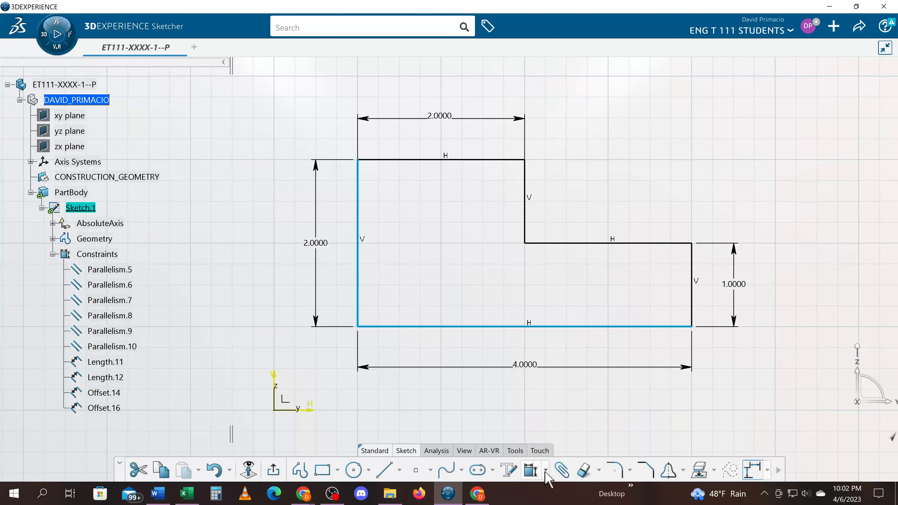
{"action": "left_click", "coordinate": [546, 470]}
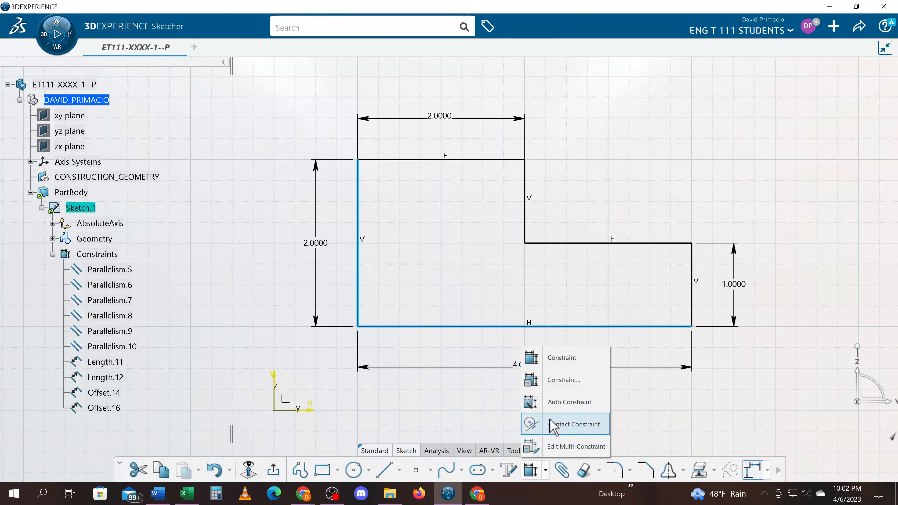
{"action": "left_click", "coordinate": [559, 380]}
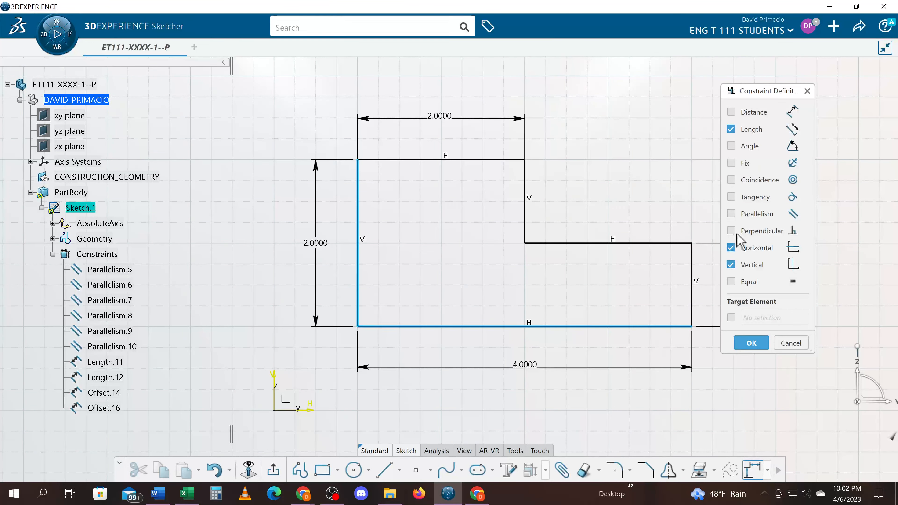
{"action": "left_click", "coordinate": [731, 163]}
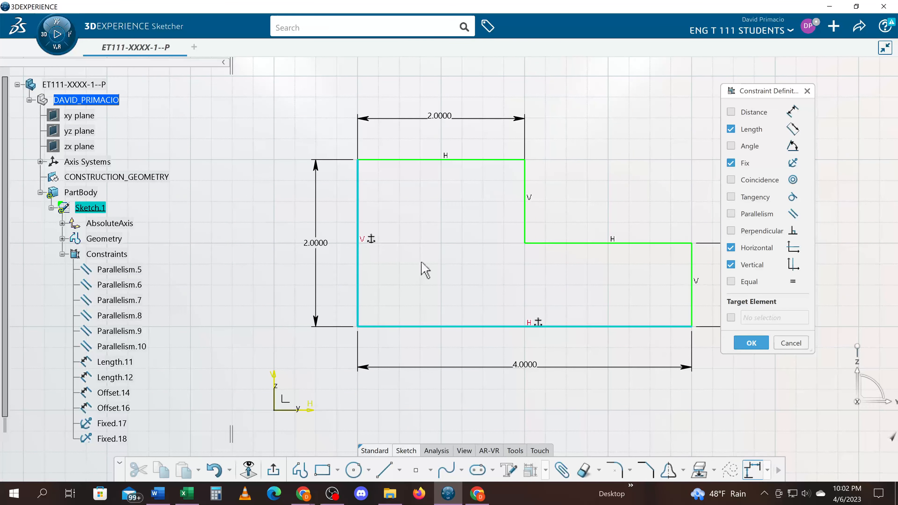
{"action": "left_click", "coordinate": [731, 247]}
{"action": "left_click", "coordinate": [731, 265]}
{"action": "left_click", "coordinate": [752, 343]}
Step: Check the Sketch Solving Status to examine whether the L-shaped profile is fully constrained, and close the status window
{"action": "left_click", "coordinate": [437, 450]}
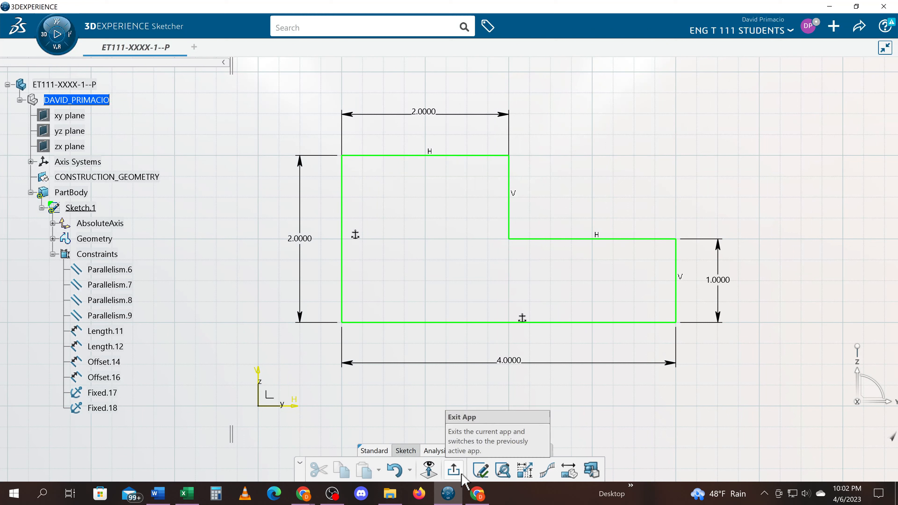
{"action": "left_click", "coordinate": [480, 470]}
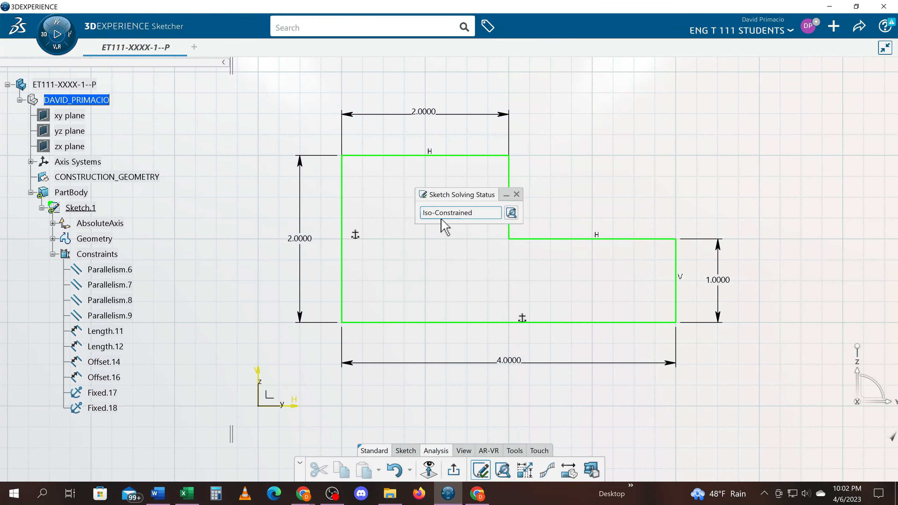
{"action": "left_click_drag", "start_coordinate": [462, 196], "coordinate": [425, 192]}
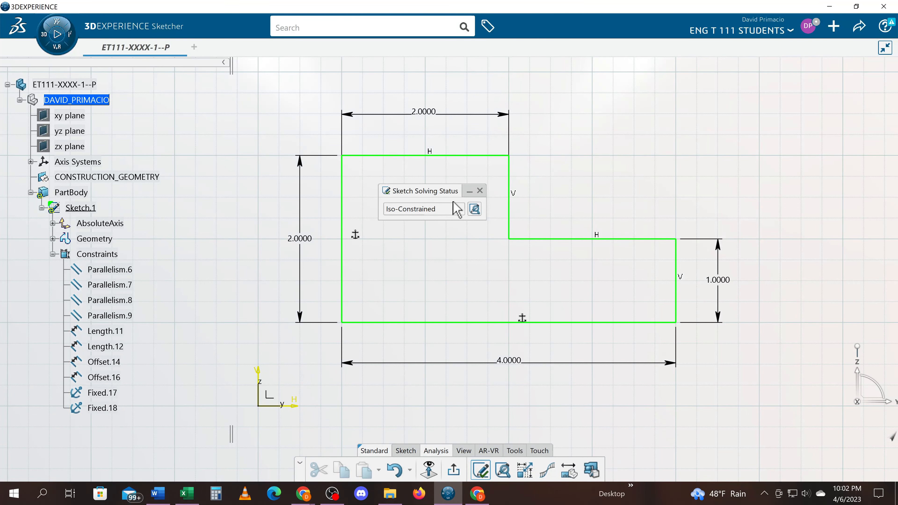
{"action": "left_click", "coordinate": [480, 191]}
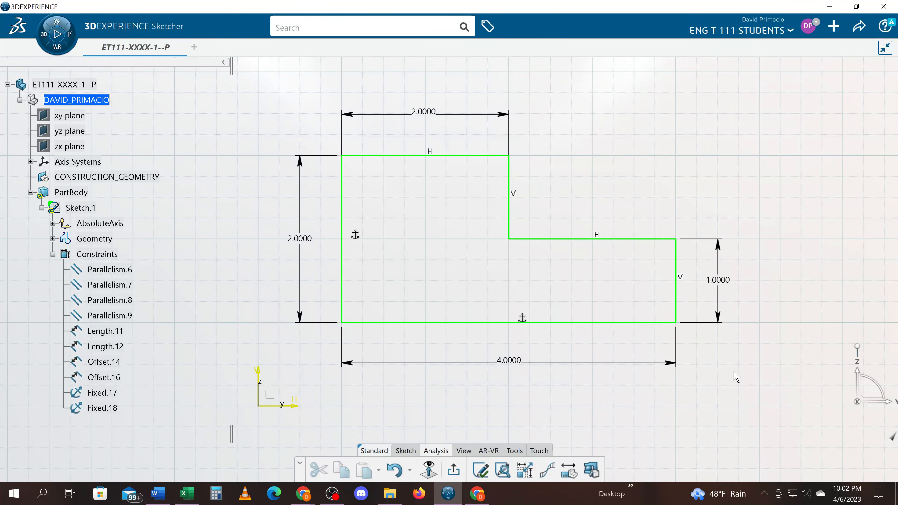
{"action": "scroll", "coordinate": [614, 393], "scroll_direction": "up", "scroll_amount": 1}
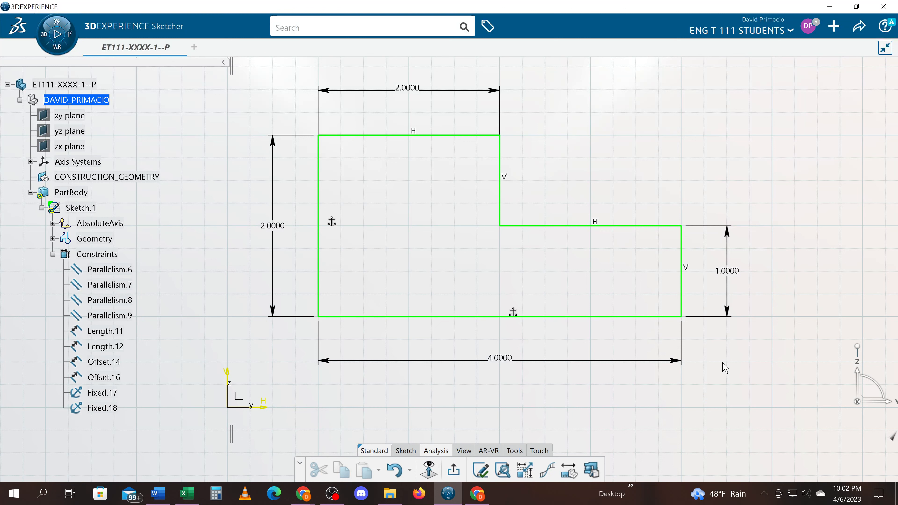